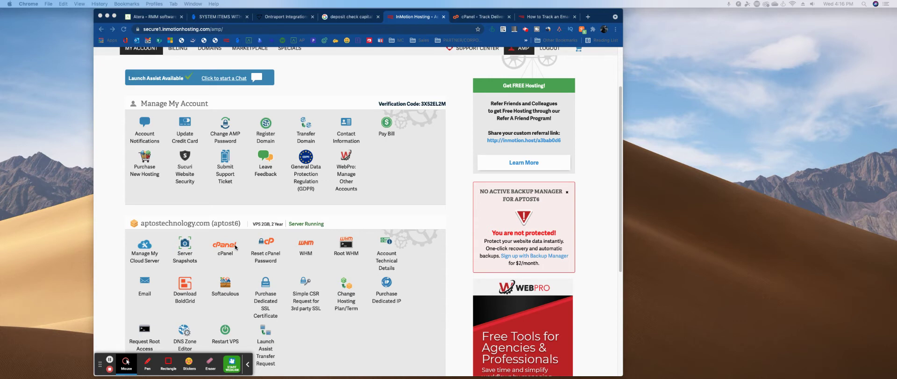
Scroll to aptostechnology.com in InMotion Hosting AMP and launch its cPanel in a new tab.
scroll(348, 277, down, 3)
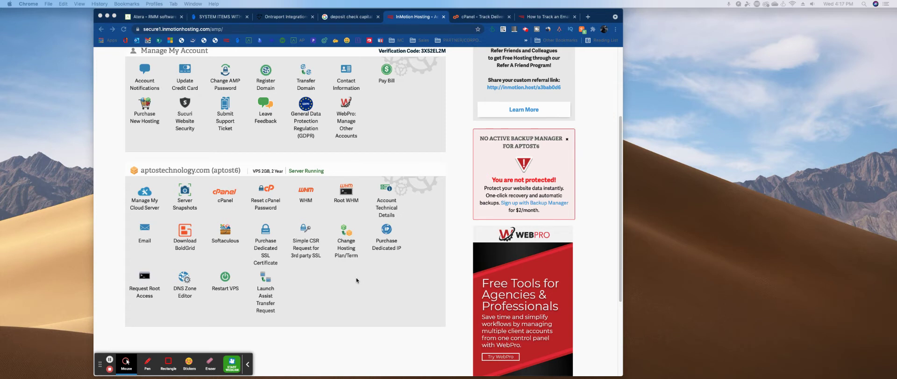
click(224, 194)
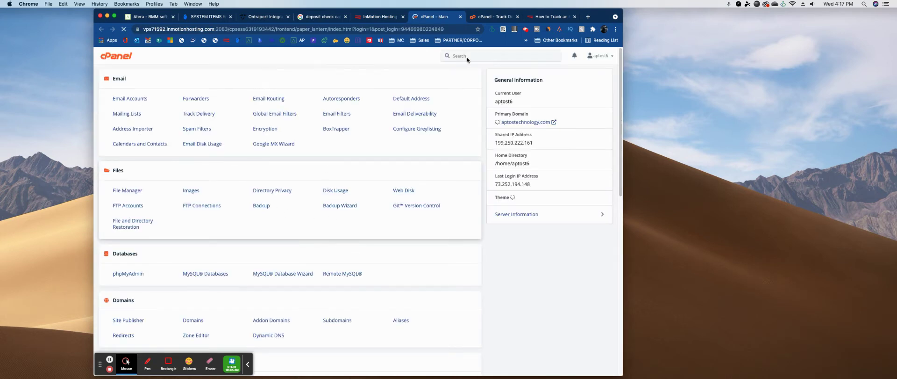
Search cPanel's tools for 'track' and open the Track Delivery report.
double_click(197, 114)
click(459, 57)
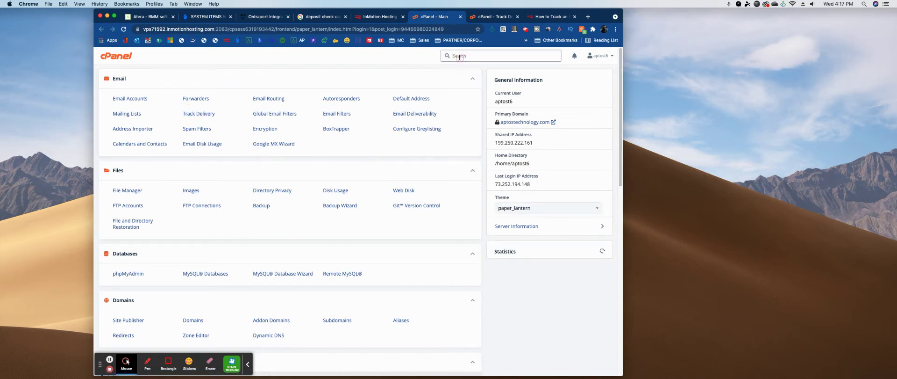
text(tra)
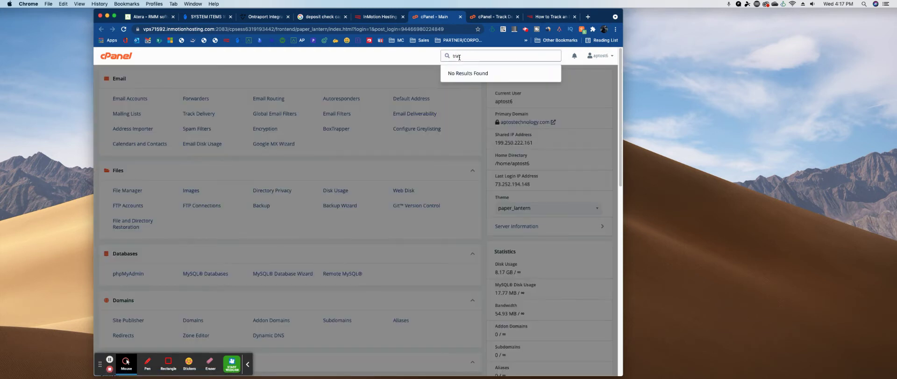
text(ck)
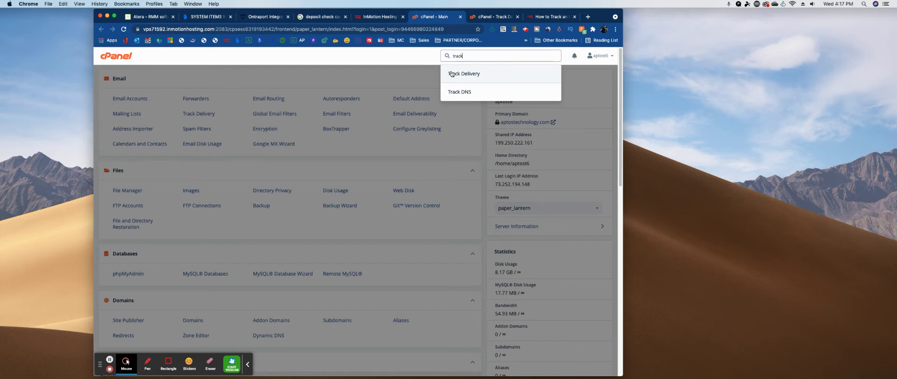
click(456, 74)
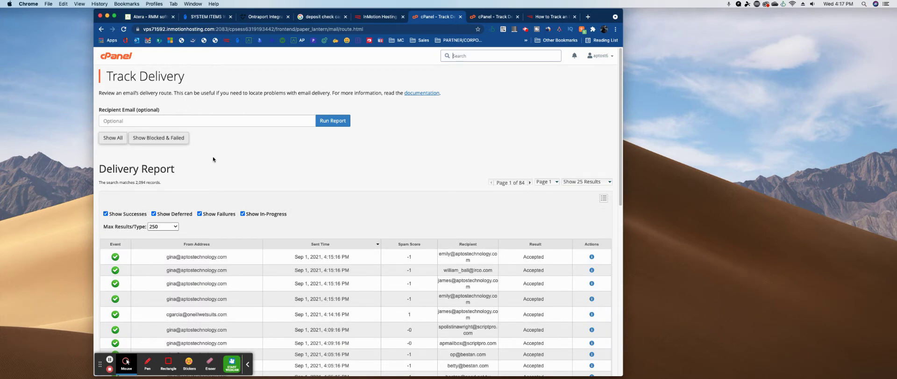
click(206, 119)
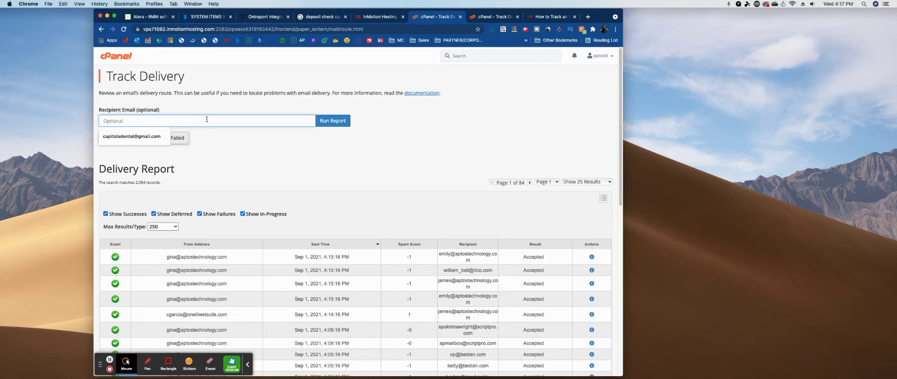
Filter the report to the autofilled recipient address with Show All and run it with address trace.
text(ca)
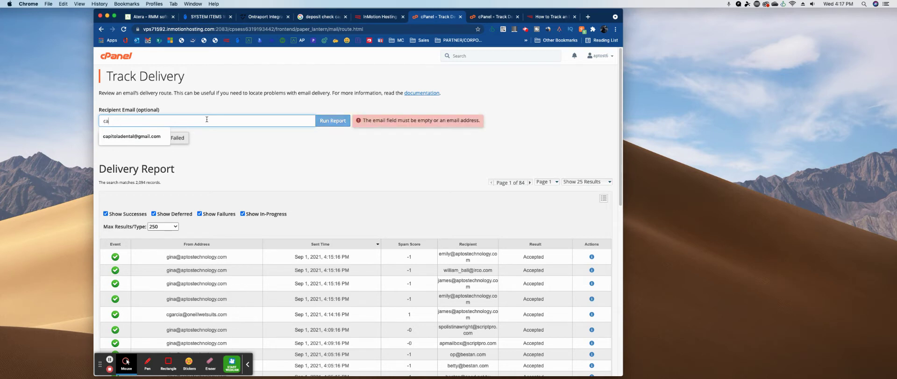
text(p)
click(155, 138)
click(155, 137)
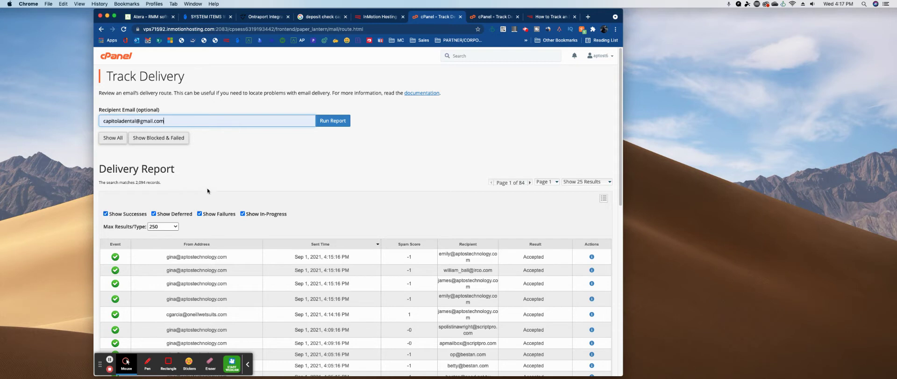
click(112, 138)
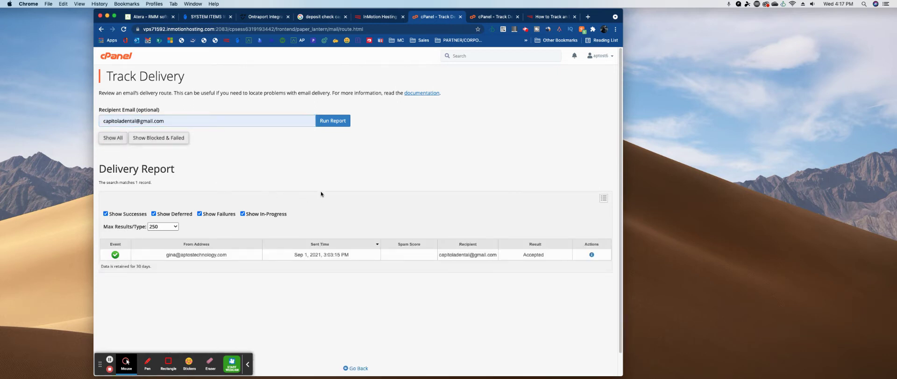
click(332, 120)
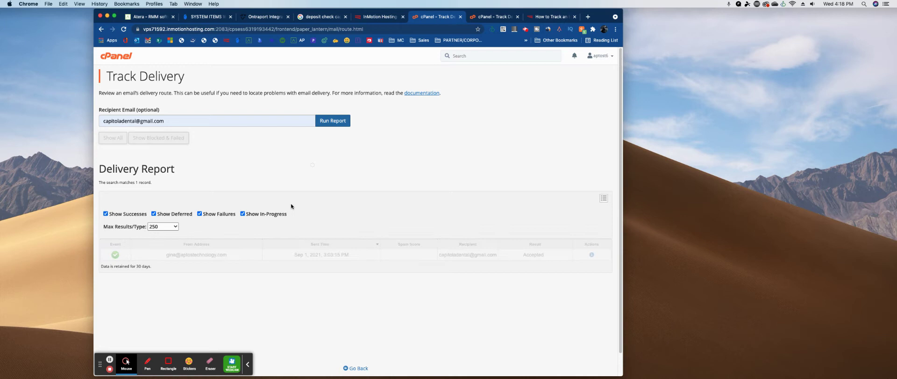
scroll(318, 288, down, 3)
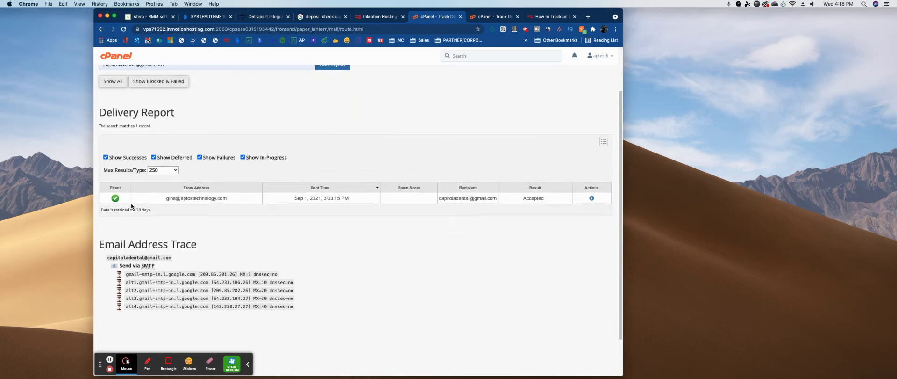
Highlight the message's sender, time, recipient and Accepted result, then open its Delivery Event Details.
drag(158, 200, 369, 200)
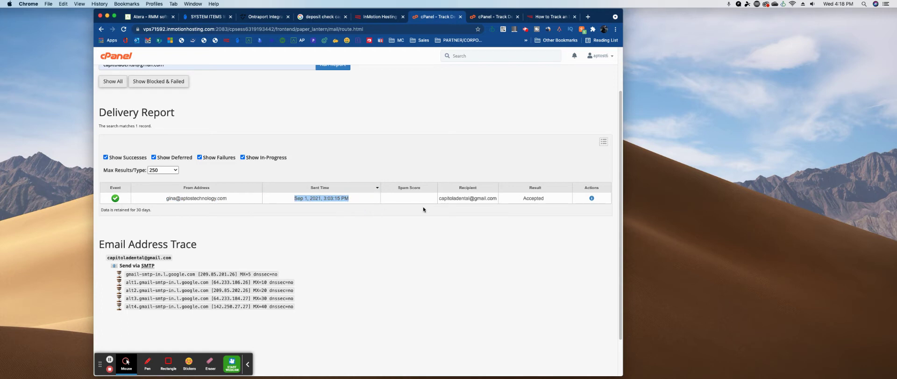
drag(438, 200, 518, 201)
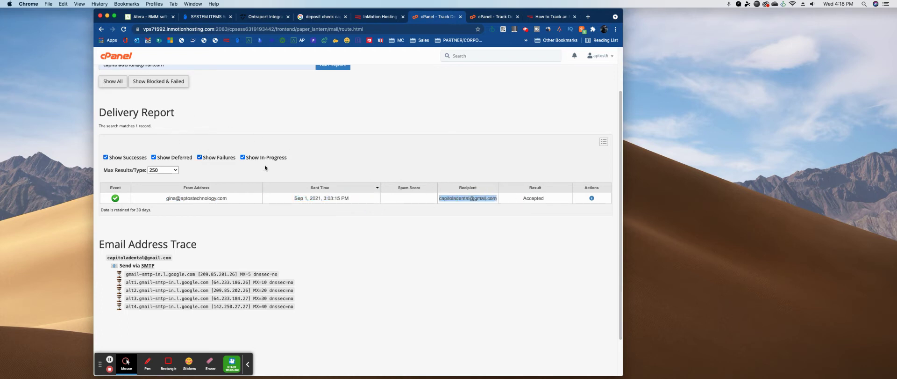
drag(521, 200, 551, 201)
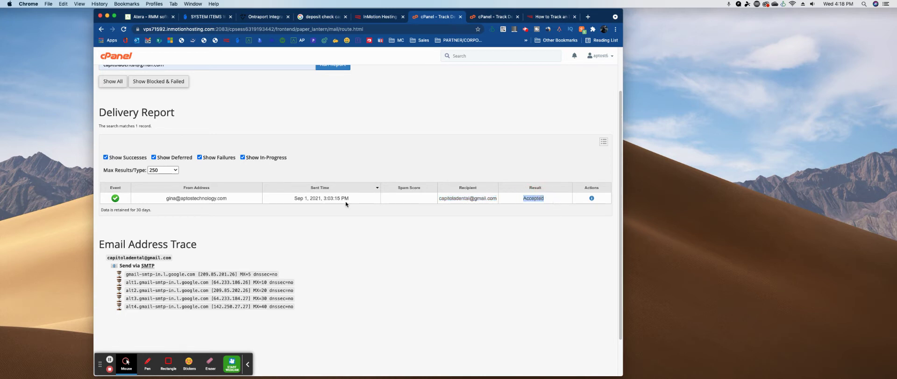
click(522, 200)
drag(522, 199, 549, 200)
click(592, 198)
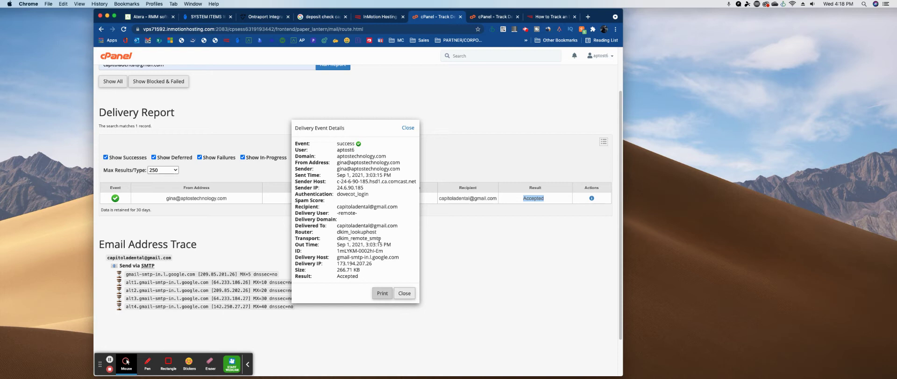
Point out the domain, from address, sender details and Sender IP in the event details.
click(336, 154)
drag(337, 156, 395, 157)
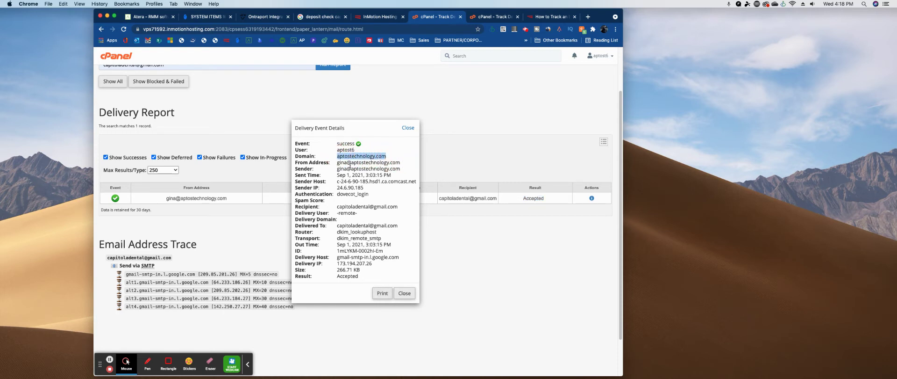
drag(337, 161, 395, 218)
click(348, 192)
click(339, 197)
Point out the recipient, Router, Out Time, Delivery Host and Delivery IP, then close the details.
click(334, 229)
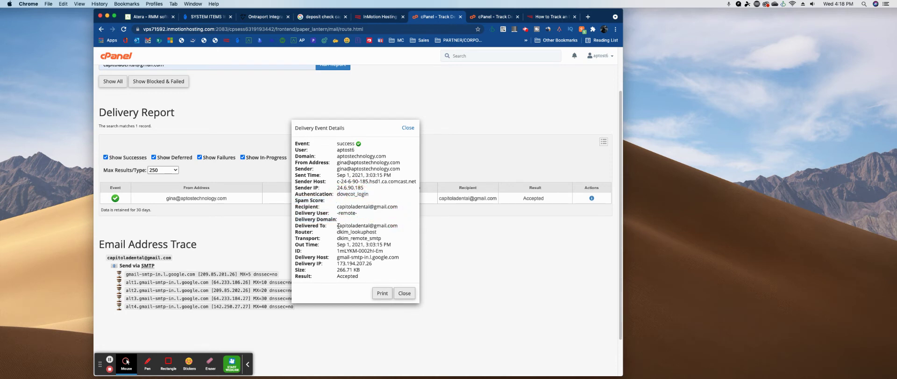
drag(337, 231, 391, 241)
drag(337, 245, 392, 244)
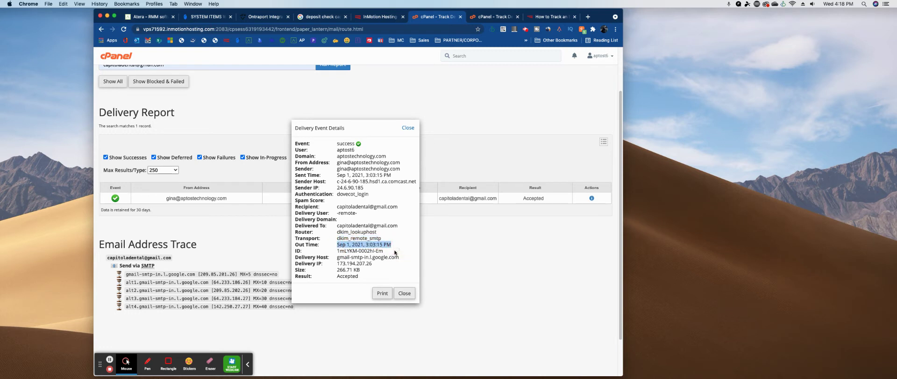
click(341, 251)
drag(337, 256, 399, 257)
drag(340, 263, 382, 280)
click(373, 279)
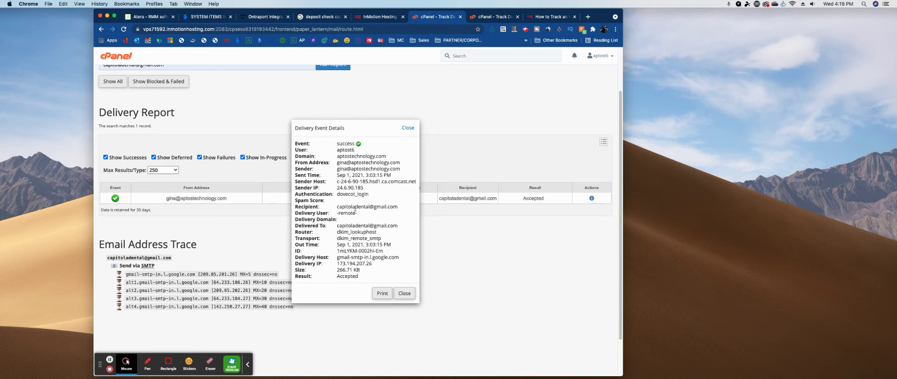
click(405, 293)
scroll(278, 211, up, 2)
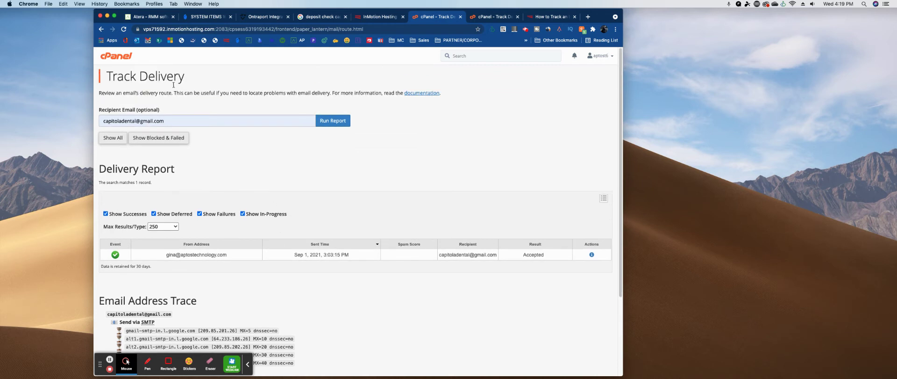
Replace the Recipient Email with another aptostechnology.com address and rerun the report.
triple_click(164, 120)
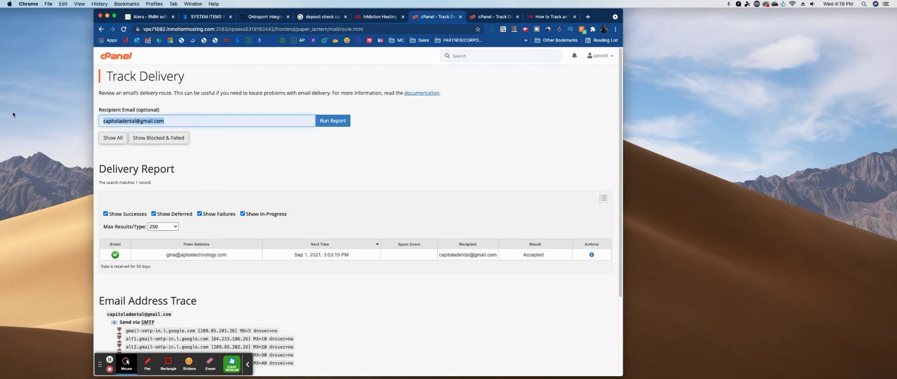
text(inf)
key(BackSpace)
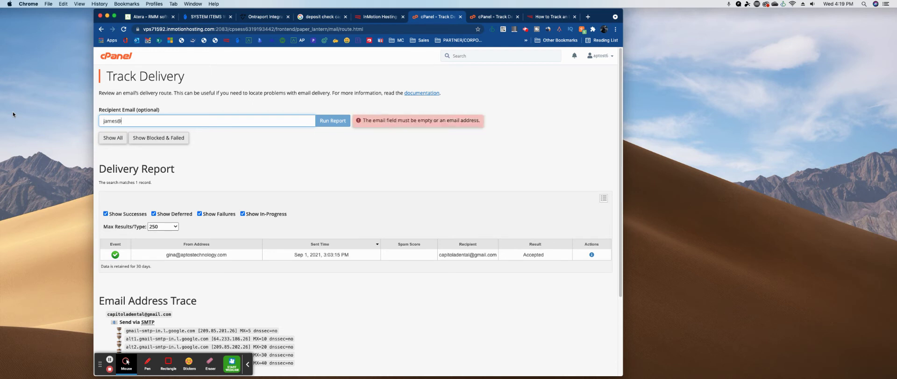
key(Return)
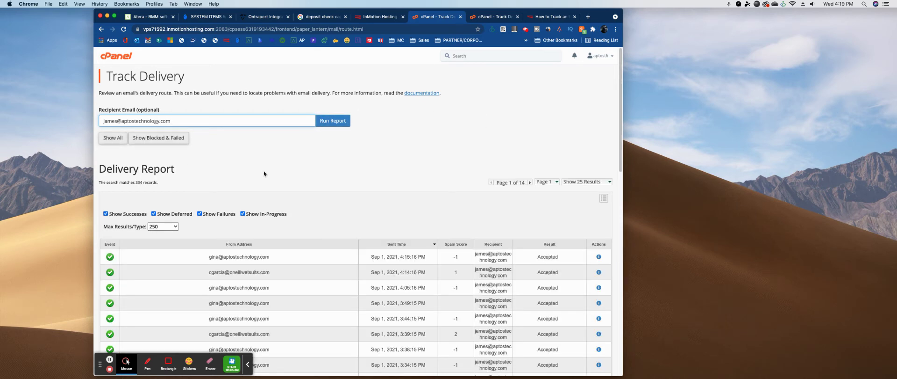
Scroll to the greylisting-deferred rows and highlight their bounce sender and recipient addresses.
scroll(392, 201, down, 5)
scroll(374, 199, up, 1)
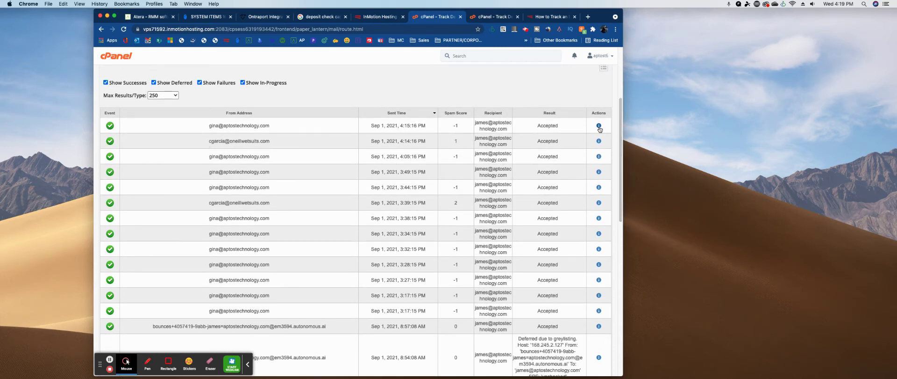
scroll(513, 240, down, 3)
scroll(512, 237, down, 1)
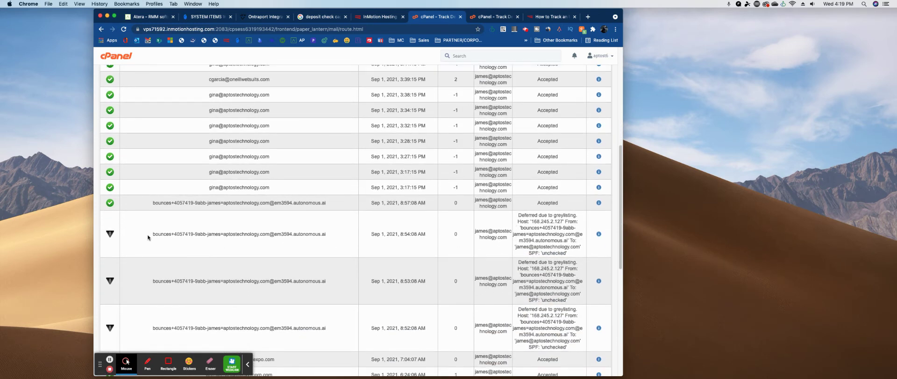
click(153, 233)
drag(153, 232, 301, 250)
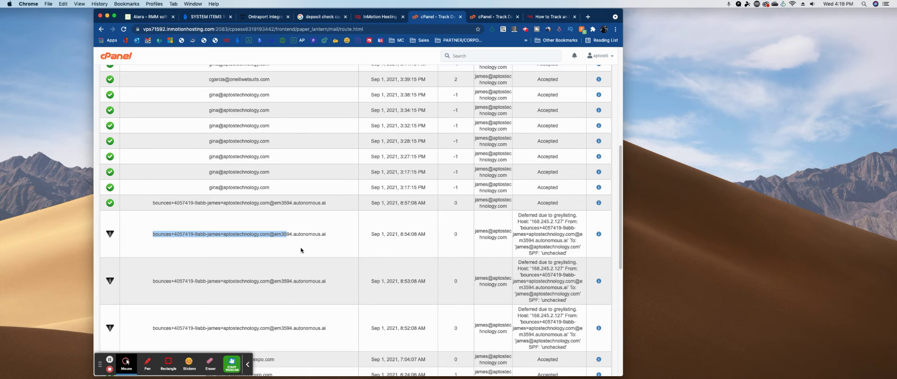
click(257, 252)
drag(155, 236, 311, 233)
click(299, 243)
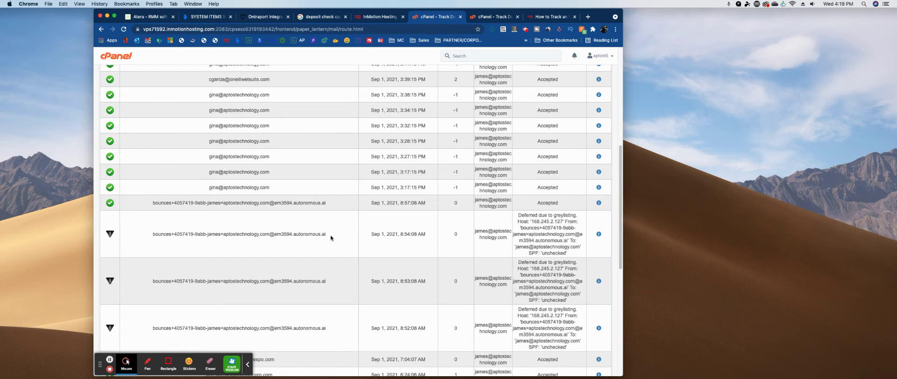
triple_click(477, 230)
click(510, 218)
Open the 8:54:08 AM deferred message's details and highlight its greylisting result, rejected event, Delivery Host and IP.
click(598, 234)
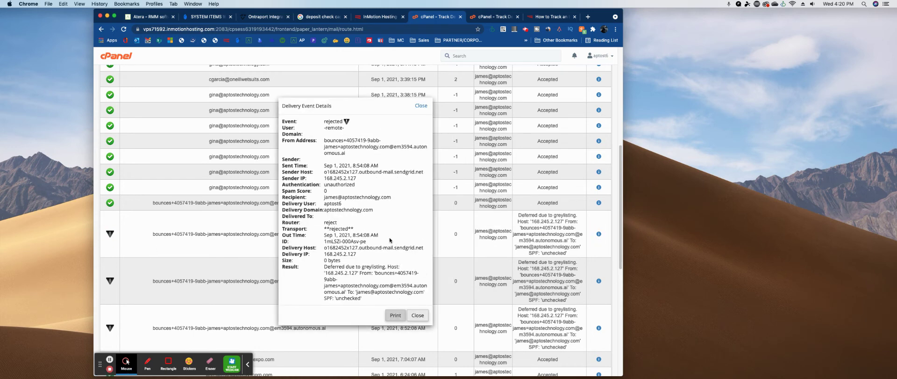
scroll(387, 238, down, 2)
drag(325, 232, 372, 233)
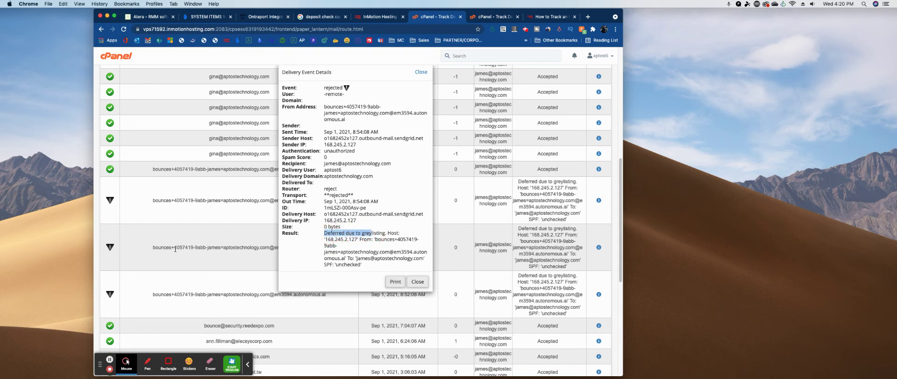
click(377, 236)
drag(362, 233, 386, 233)
drag(324, 87, 355, 101)
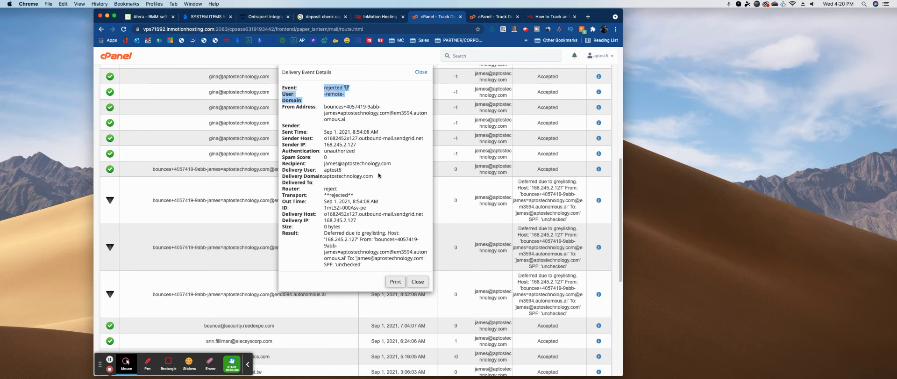
drag(325, 208, 397, 222)
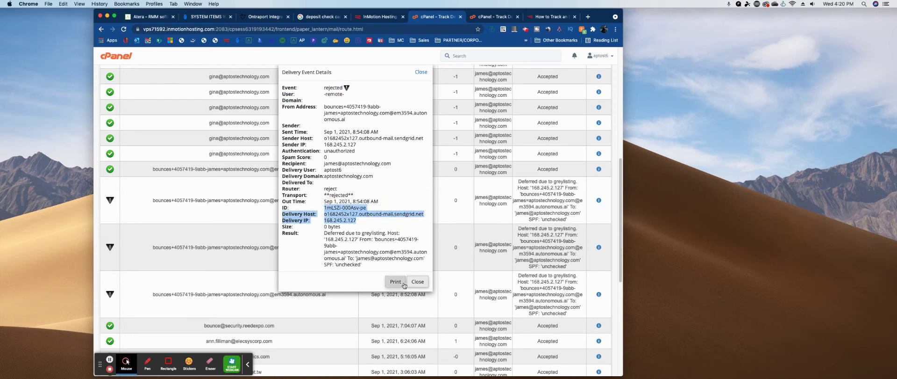